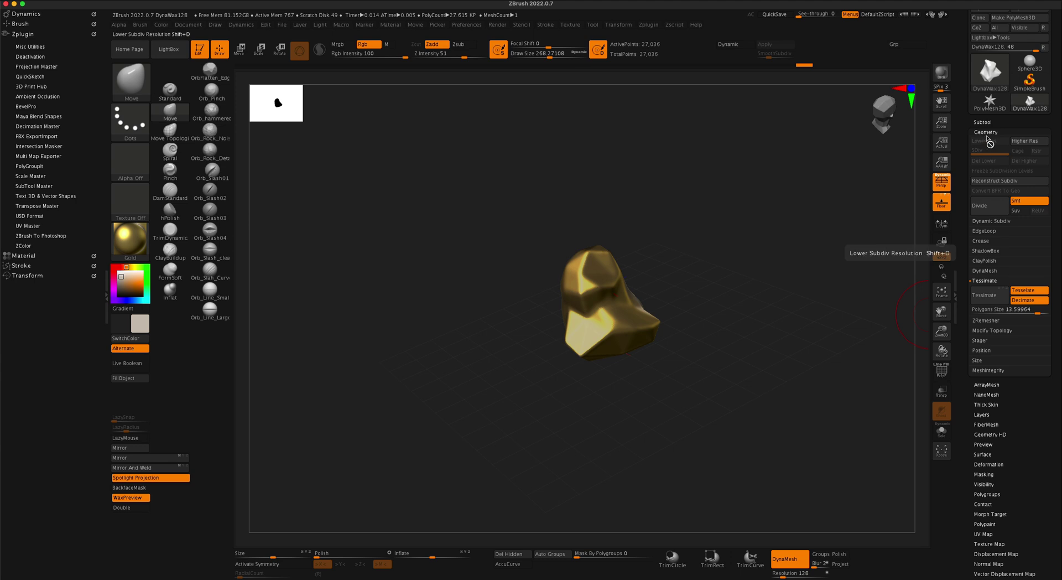
Step: Display the polyframe on the gold rock and Tessimate it at a polygon size of 1.19805
scroll(1042, 122, "up", 3)
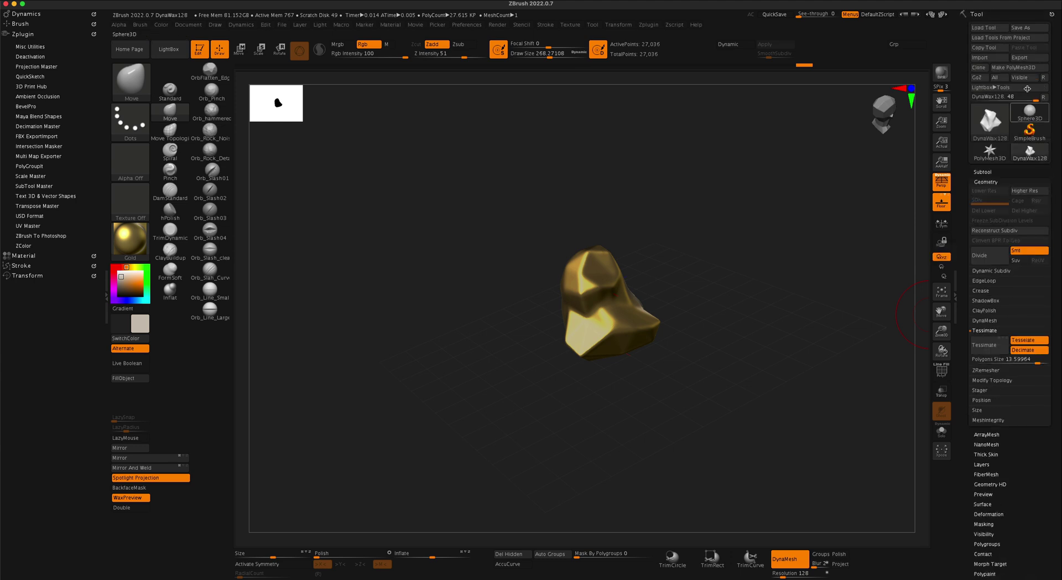
left_click_drag(782, 305, 741, 362)
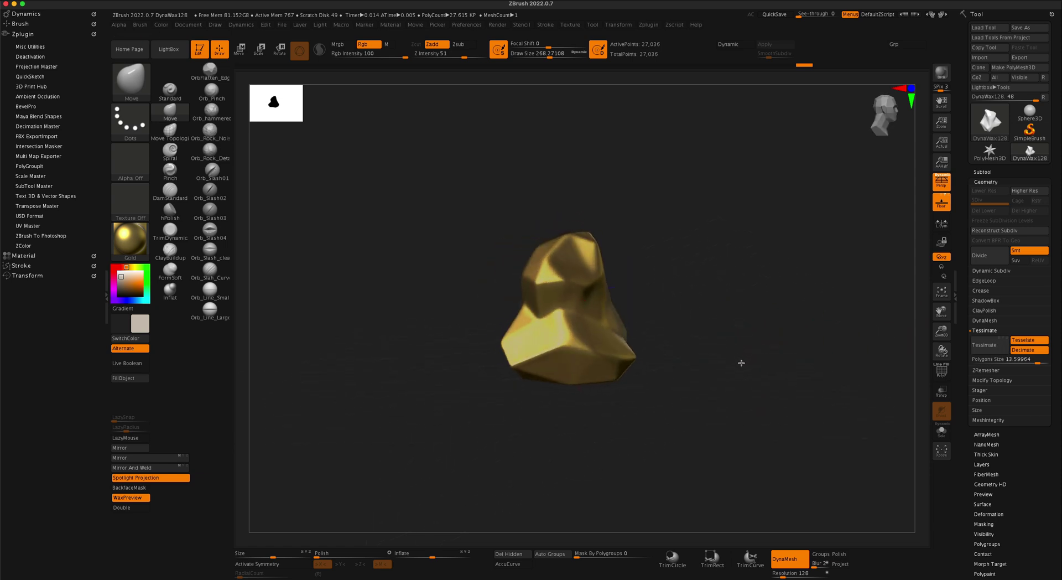
left_click(936, 374)
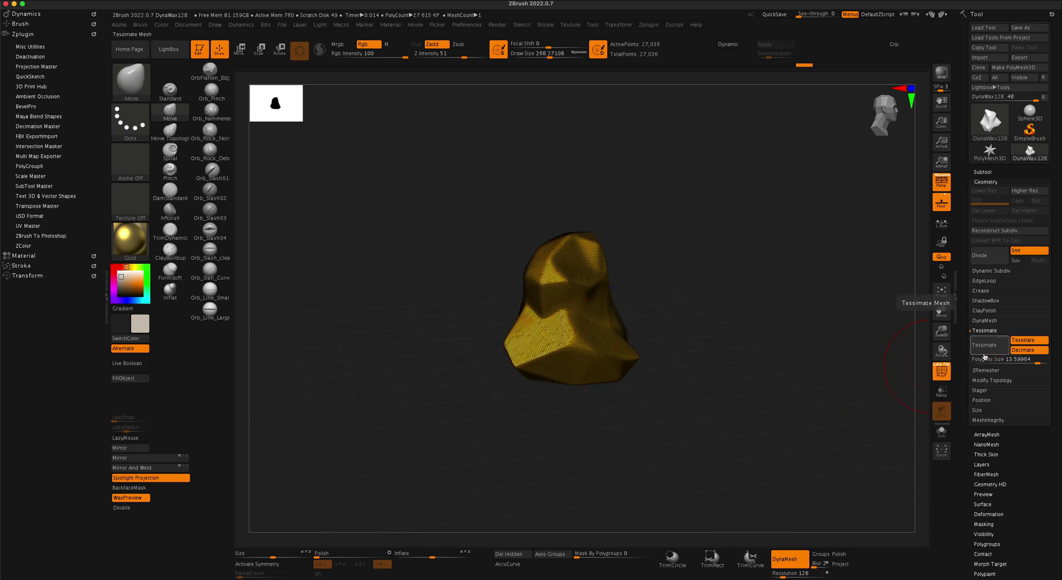
mouse_move(829, 345)
left_mouse_down()
mouse_move(848, 355)
mouse_move(784, 359)
mouse_move(801, 357)
mouse_move(812, 364)
mouse_move(790, 369)
mouse_move(815, 371)
mouse_move(787, 368)
mouse_move(781, 379)
mouse_move(779, 360)
mouse_move(744, 376)
left_mouse_up()
mouse_move(619, 275)
left_mouse_down()
mouse_move(690, 383)
mouse_move(699, 346)
mouse_move(713, 373)
left_mouse_up()
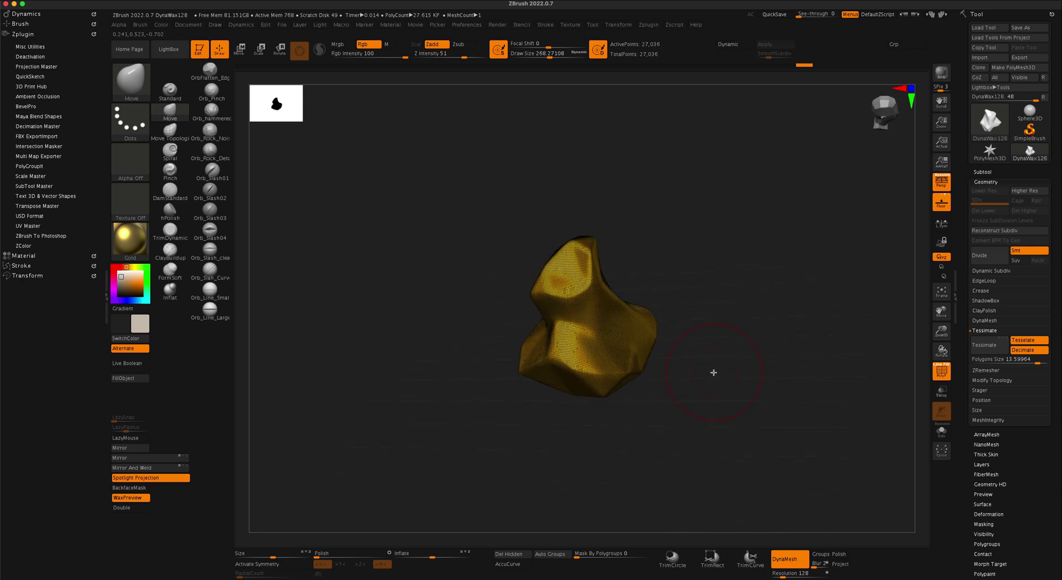
left_click(1038, 360)
left_click_drag(1037, 362, 1026, 363)
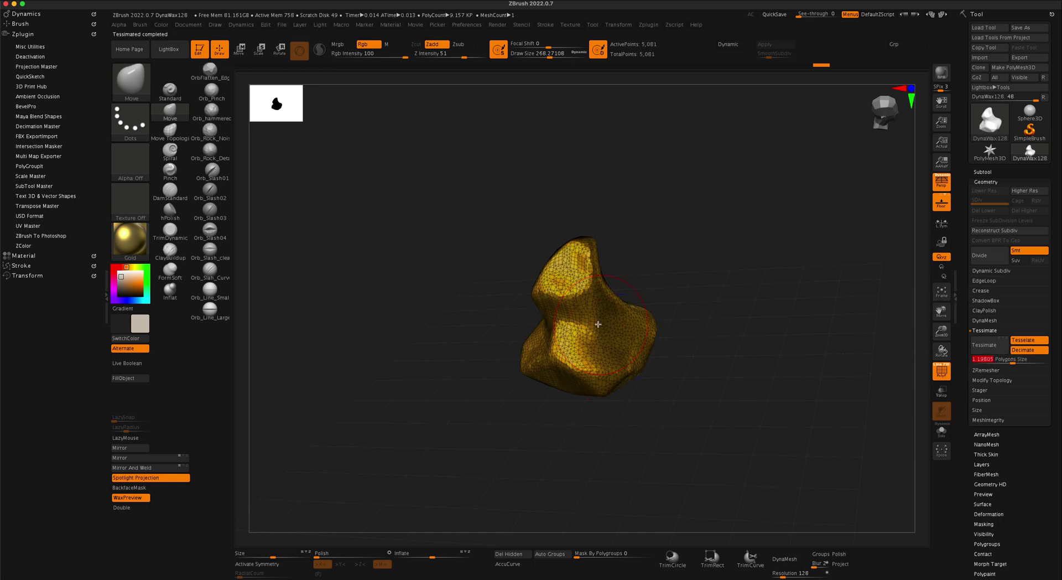
mouse_move(913, 355)
left_mouse_down("alt")
mouse_move(934, 358)
mouse_move(923, 364)
left_mouse_up("alt")
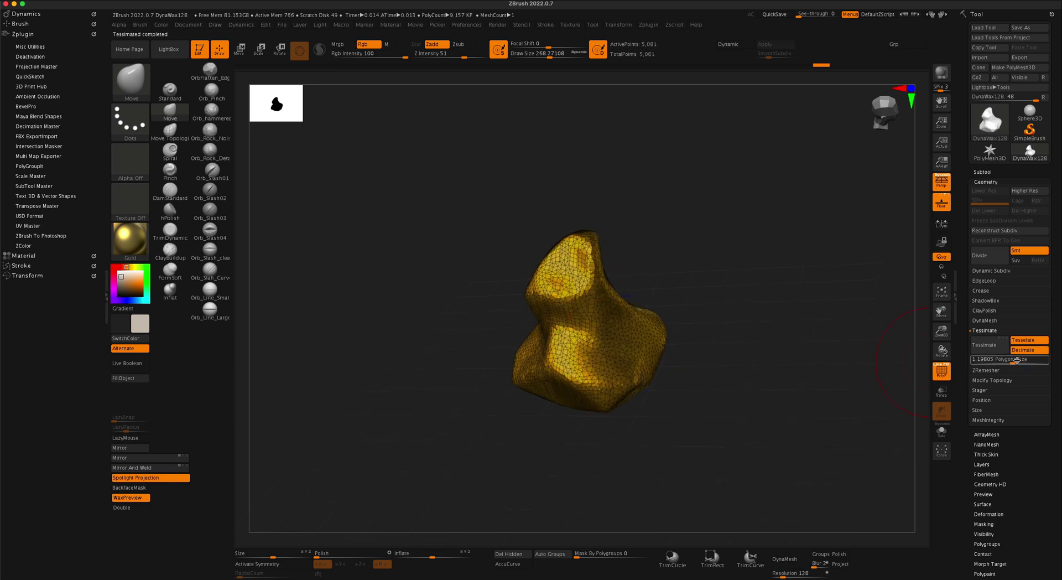
Step: Tessimate the rock at a polygon size of 15.45315, and again at 8.76806
left_click_drag(1014, 361, 1034, 361)
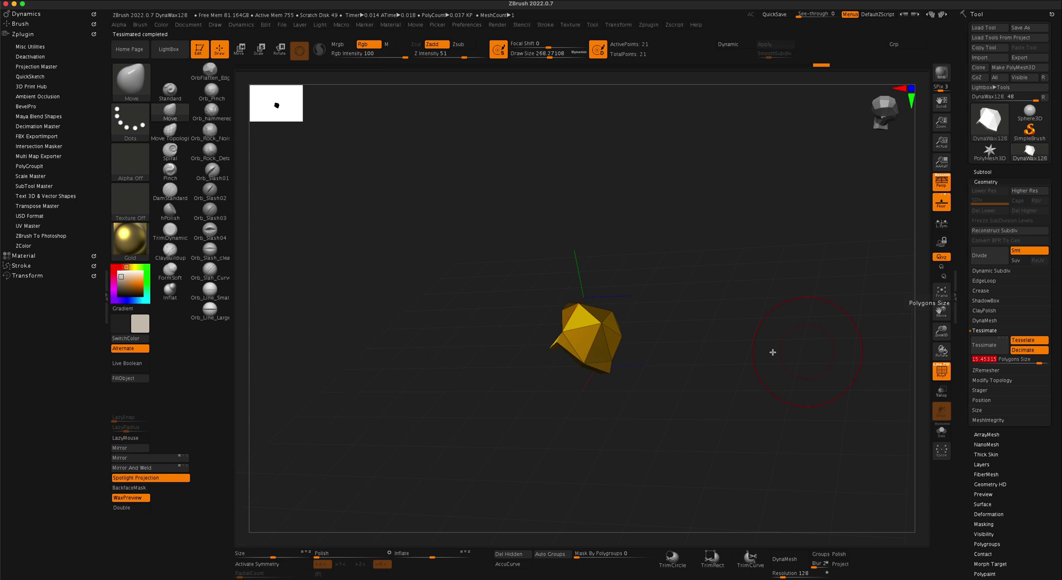
mouse_move(773, 353)
left_mouse_down()
mouse_move(758, 390)
mouse_move(737, 376)
mouse_move(669, 197)
left_mouse_up()
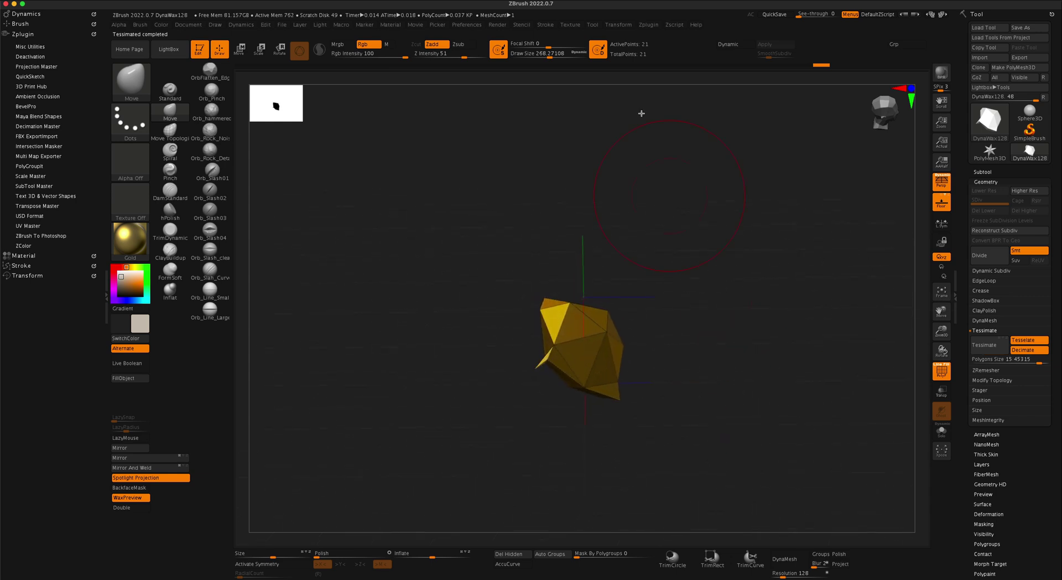
left_click_drag(1038, 362, 1032, 362)
mouse_move(838, 372)
left_mouse_down()
mouse_move(793, 404)
mouse_move(789, 380)
mouse_move(786, 397)
left_mouse_up()
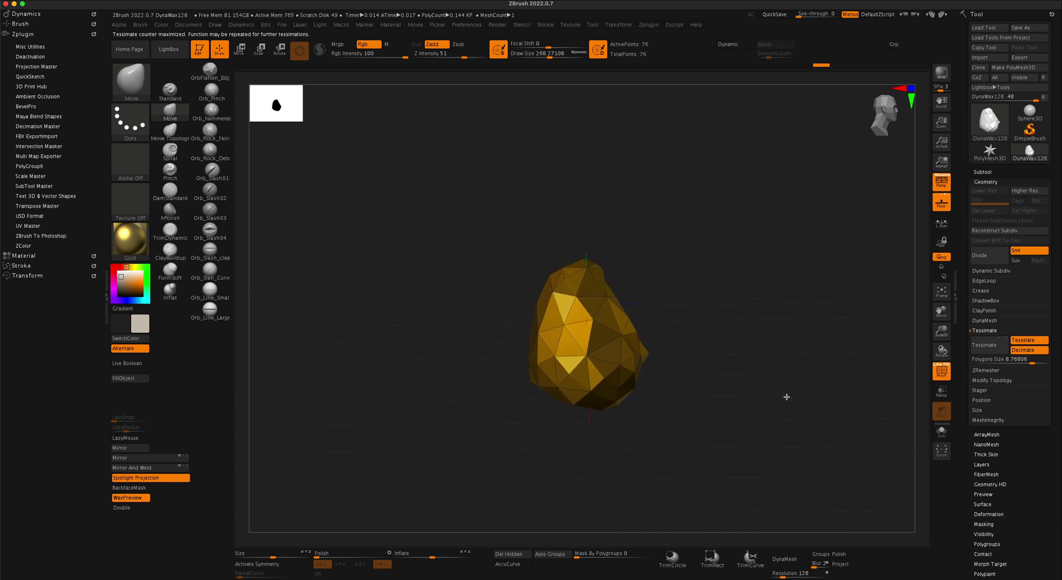
left_click_drag(682, 174, 692, 279)
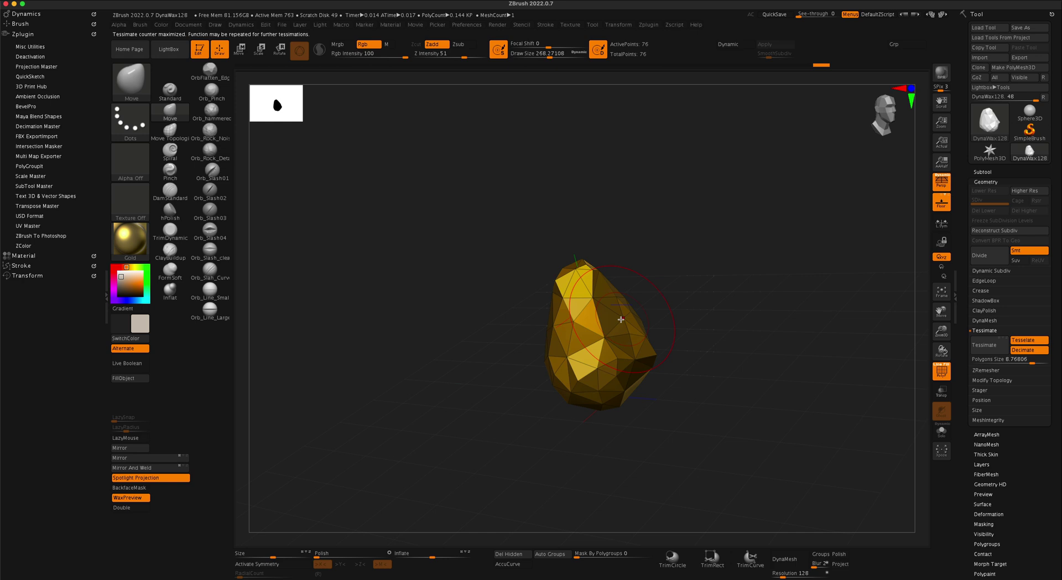
Step: Pull the low-poly mesh into an uneven rock shape with the Move brush and hide the polyframe
left_click_drag(621, 319, 599, 317)
left_click_drag(550, 340, 552, 350)
left_click_drag(488, 324, 532, 338)
mouse_move(559, 382)
left_mouse_down()
mouse_move(600, 416)
mouse_move(690, 413)
left_mouse_up()
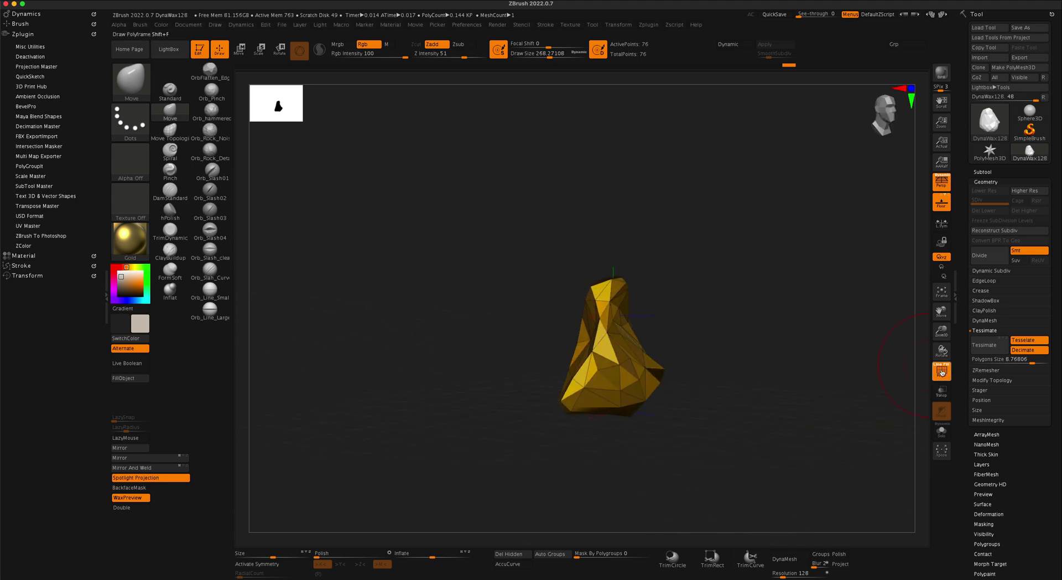
left_click(941, 372)
mouse_move(754, 404)
left_mouse_down()
mouse_move(770, 431)
mouse_move(716, 428)
mouse_move(724, 369)
mouse_move(711, 381)
mouse_move(686, 377)
mouse_move(742, 407)
mouse_move(735, 357)
mouse_move(791, 375)
mouse_move(751, 366)
mouse_move(775, 378)
left_mouse_up()
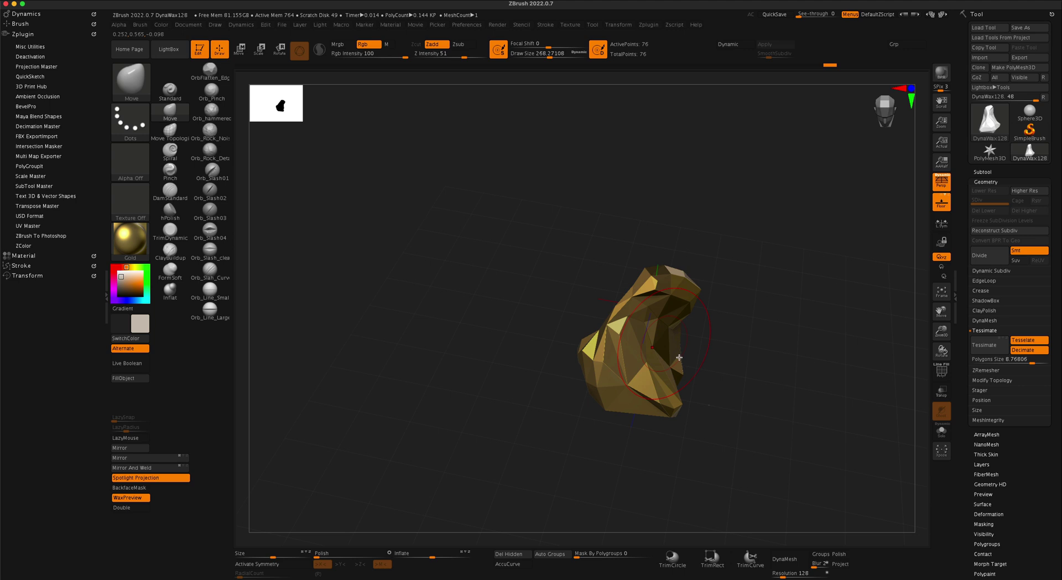
mouse_move(679, 358)
left_mouse_down()
mouse_move(797, 380)
mouse_move(766, 389)
mouse_move(773, 405)
mouse_move(745, 344)
mouse_move(758, 315)
mouse_move(761, 331)
left_mouse_up()
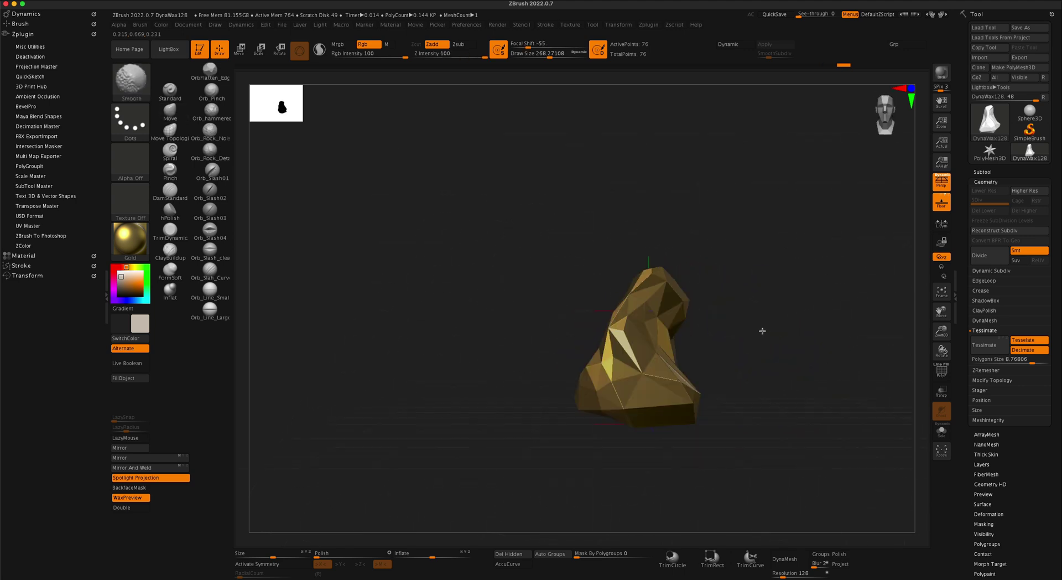
Step: Load the DynaWax128 sphere project in place of the current model
left_click(168, 49)
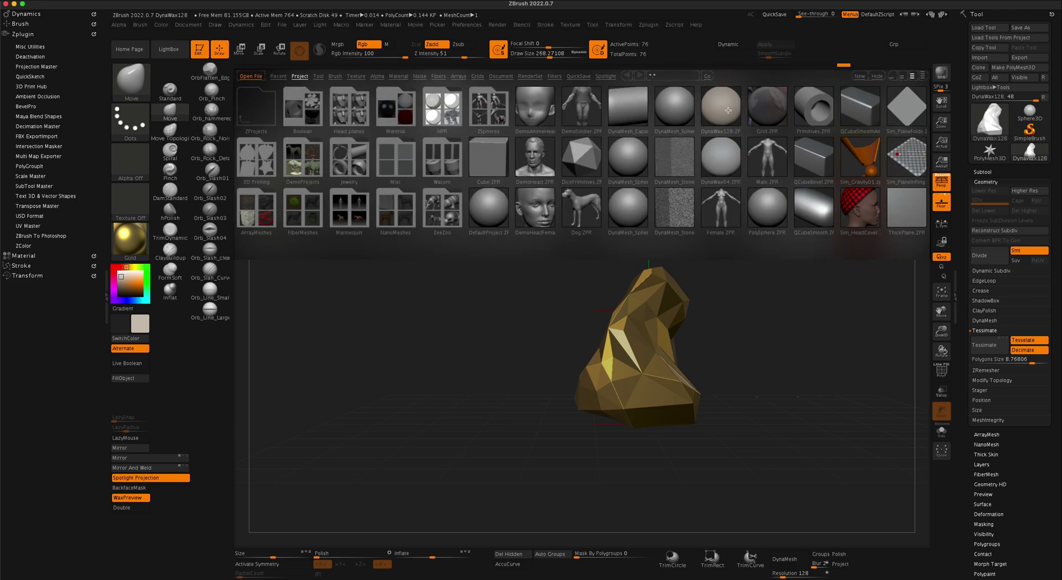
double_click(728, 110)
left_click(531, 207)
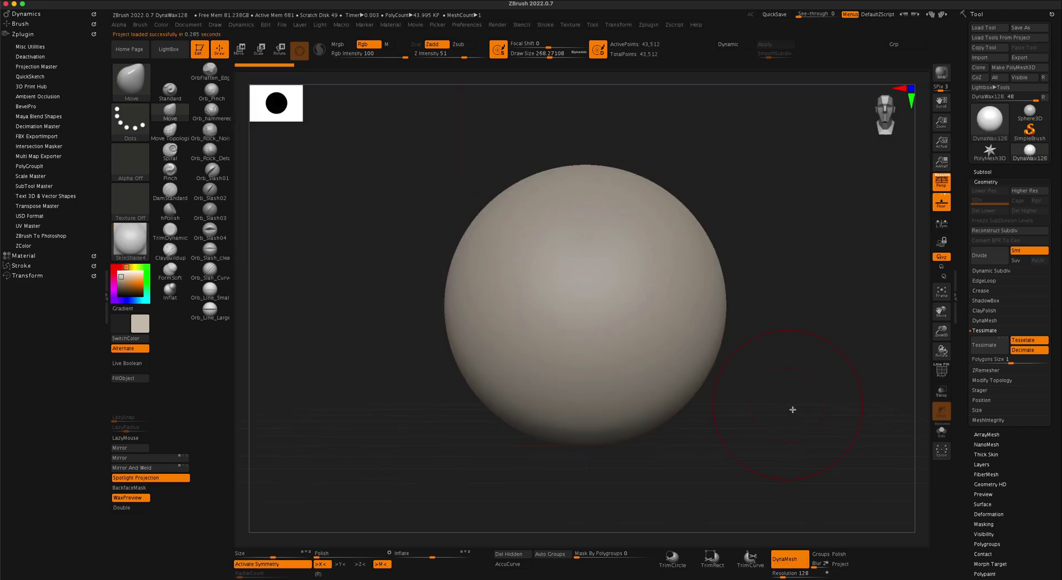
Step: Display the polyframe on the sphere and Tessimate it at a polygon size of 14.04531
mouse_move(793, 409)
left_mouse_down("alt")
mouse_move(792, 343)
mouse_move(792, 358)
mouse_move(743, 396)
mouse_move(722, 398)
mouse_move(745, 391)
left_mouse_up("alt")
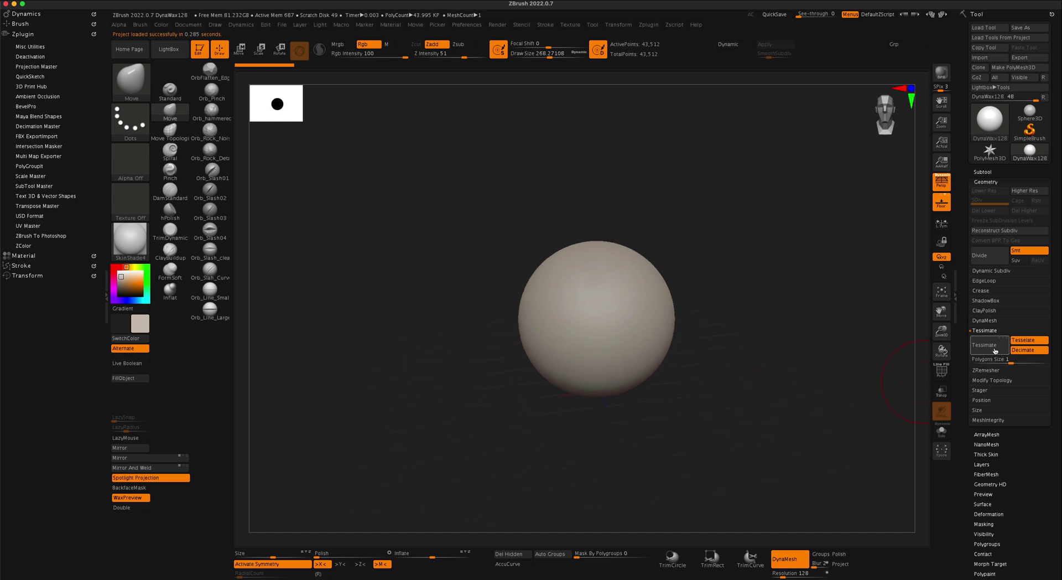
left_click(942, 374)
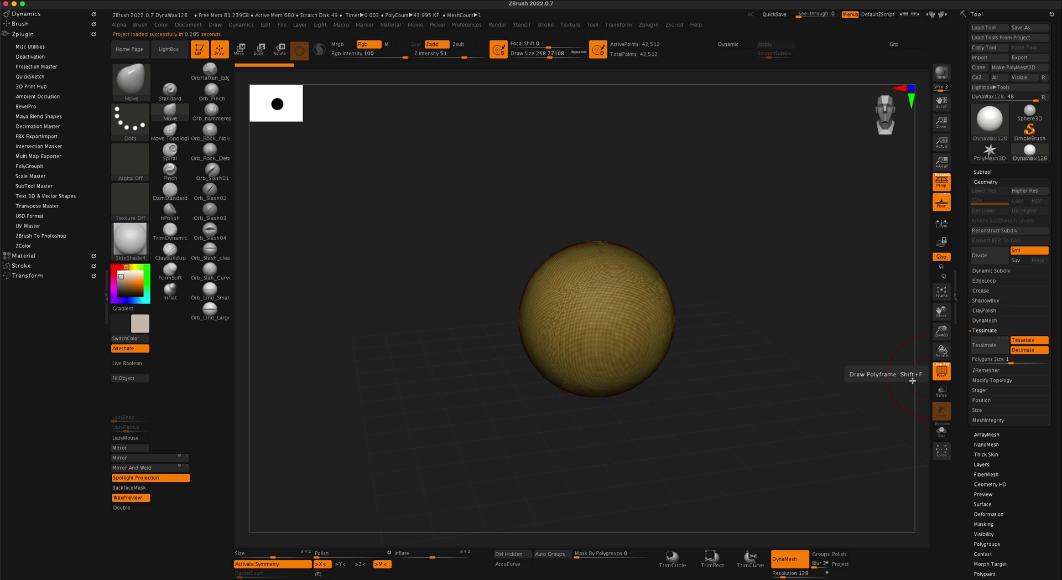
left_click_drag(1012, 362, 1037, 360)
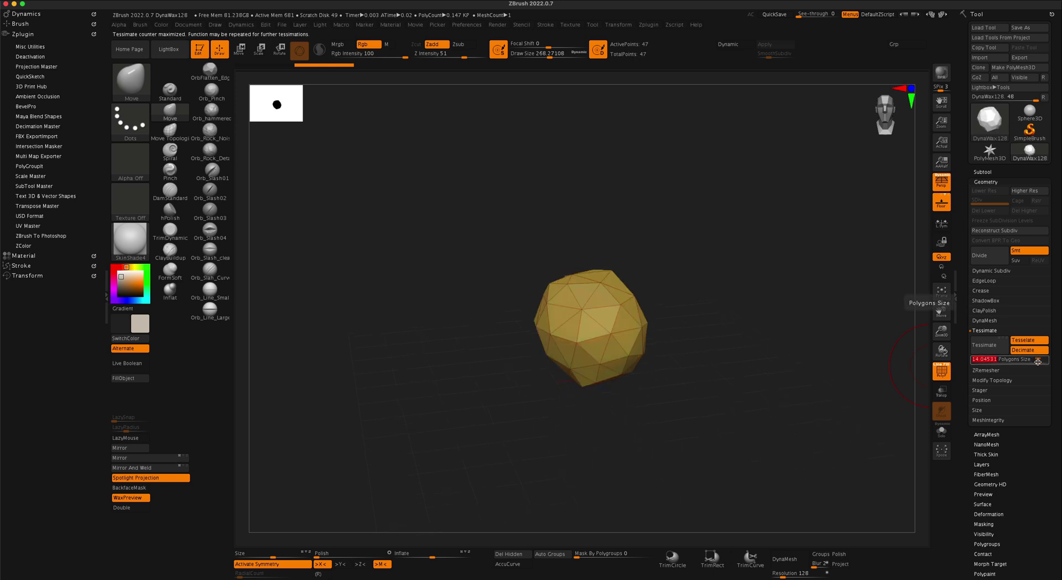
Step: Turn off symmetry and pull the faceted ball into an irregular rock with the Move brush at a draw size of about 311
left_click_drag(714, 358, 702, 350, "alt")
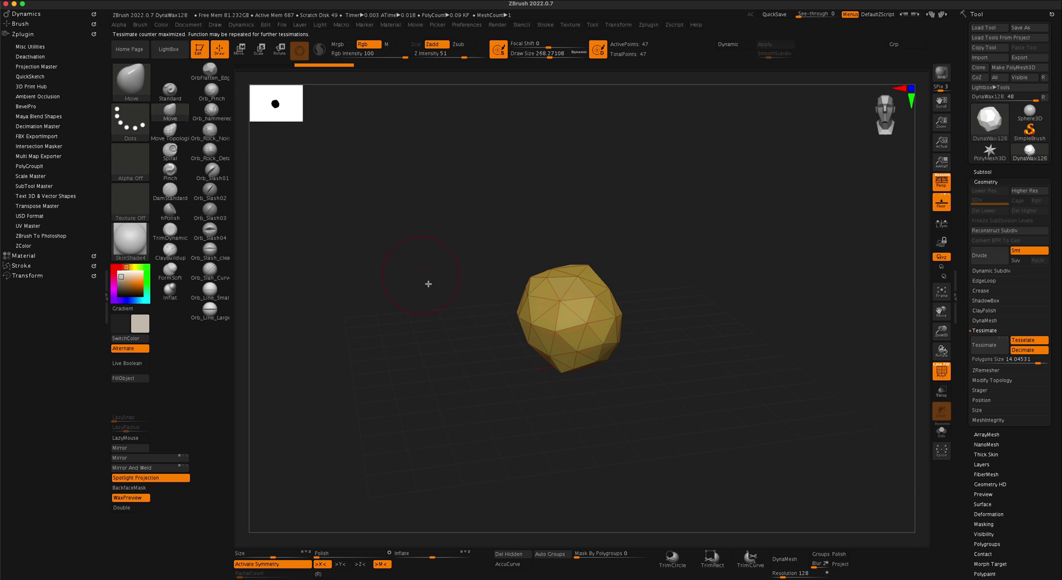
key("s")
left_click_drag(429, 284, 432, 285)
mouse_move(613, 316)
left_mouse_down()
mouse_move(597, 315)
mouse_move(588, 232)
left_mouse_up()
key("x")
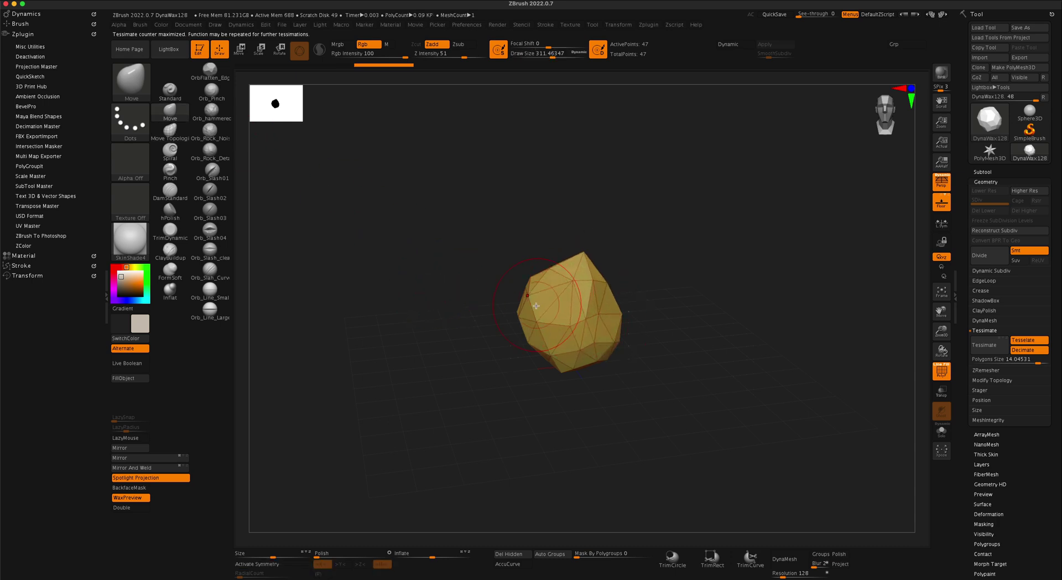
mouse_move(537, 307)
left_mouse_down()
mouse_move(403, 344)
mouse_move(437, 318)
left_mouse_up()
left_click_drag(557, 359, 463, 367)
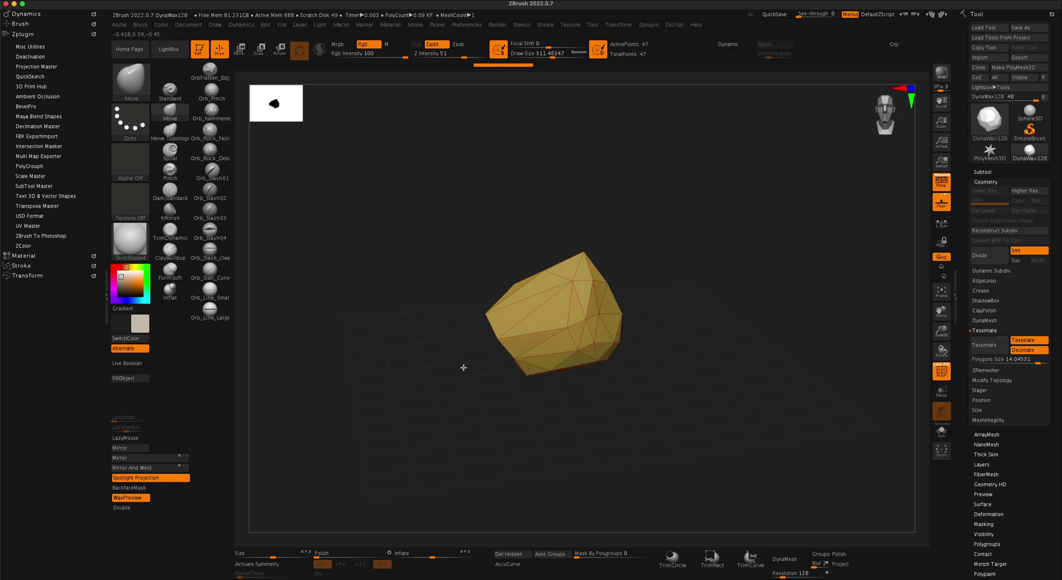
left_click_drag(579, 357, 615, 394)
mouse_move(525, 329)
left_mouse_down()
mouse_move(528, 310)
mouse_move(597, 279)
mouse_move(623, 305)
mouse_move(648, 297)
mouse_move(590, 315)
left_mouse_up()
mouse_move(746, 365)
left_mouse_down()
mouse_move(686, 382)
mouse_move(625, 365)
left_mouse_up()
left_click_drag(684, 316, 642, 305)
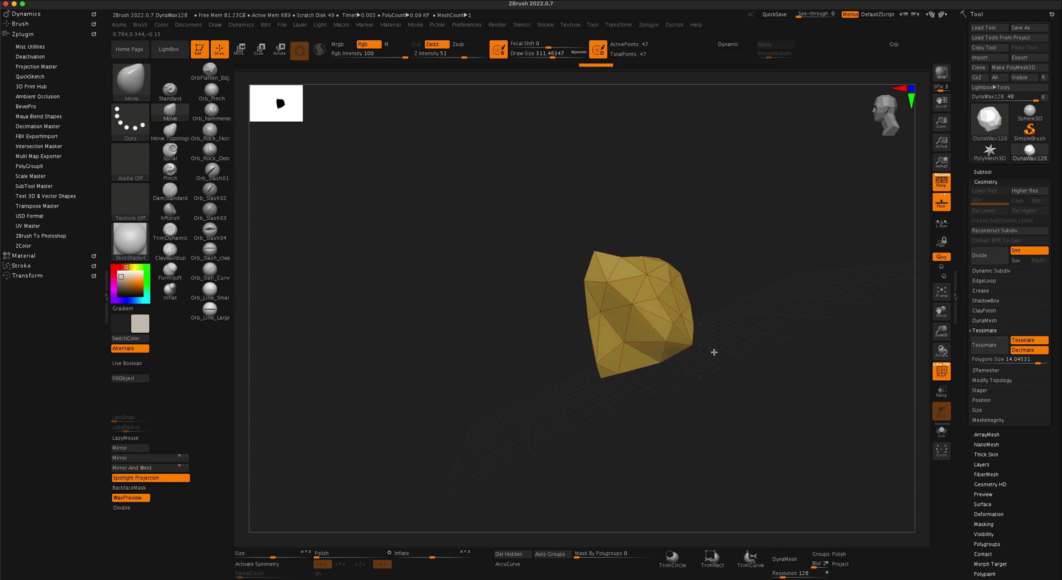
Step: Push a hollow into the side of the rock with the Move brush and hide the polyframe
mouse_move(742, 382)
left_mouse_down()
mouse_move(712, 436)
mouse_move(783, 346)
mouse_move(771, 320)
mouse_move(753, 361)
left_mouse_up()
left_click_drag(728, 415, 743, 433)
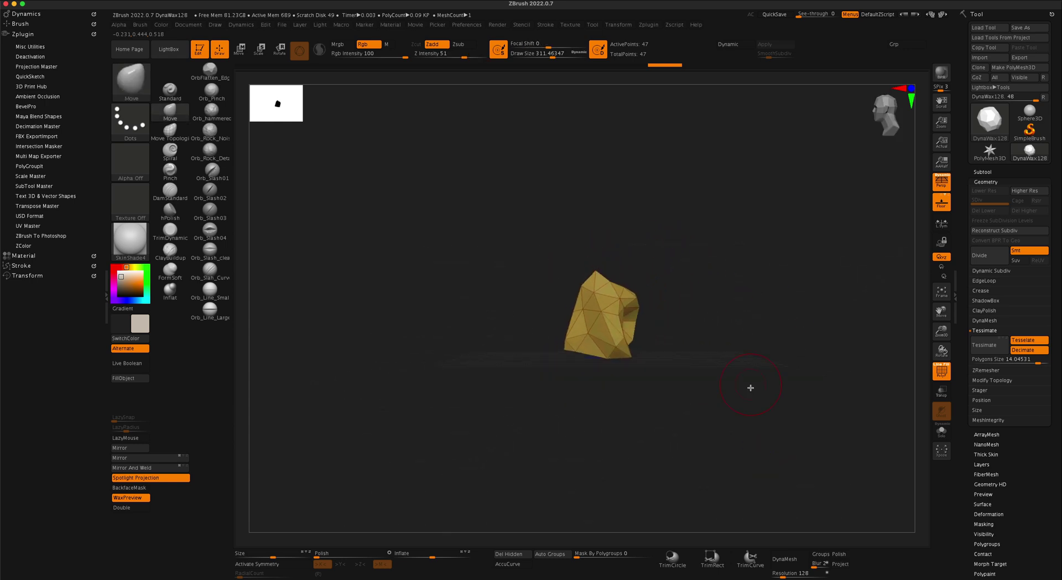
left_click_drag(750, 387, 770, 407)
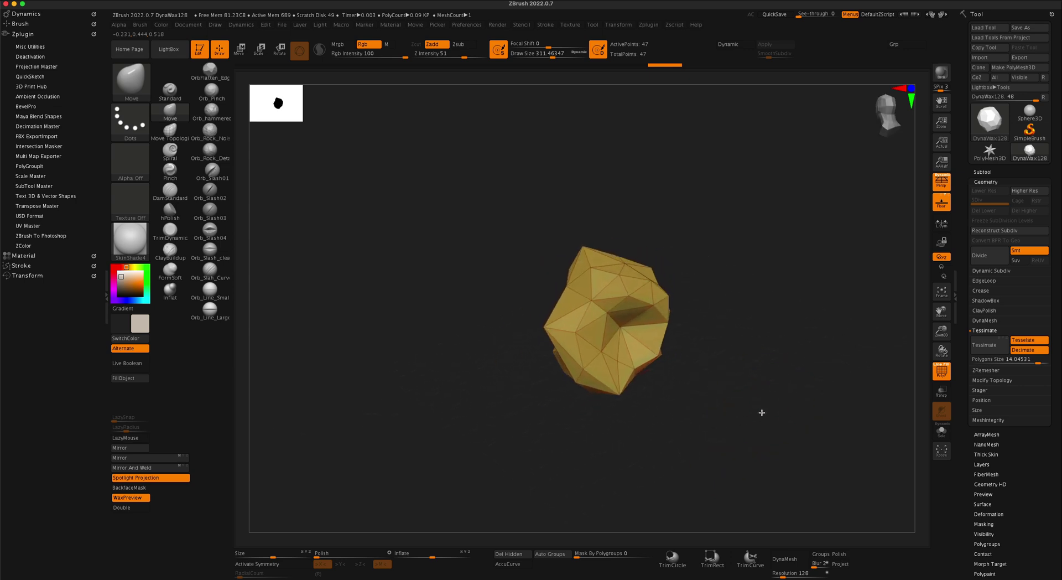
left_click(942, 372)
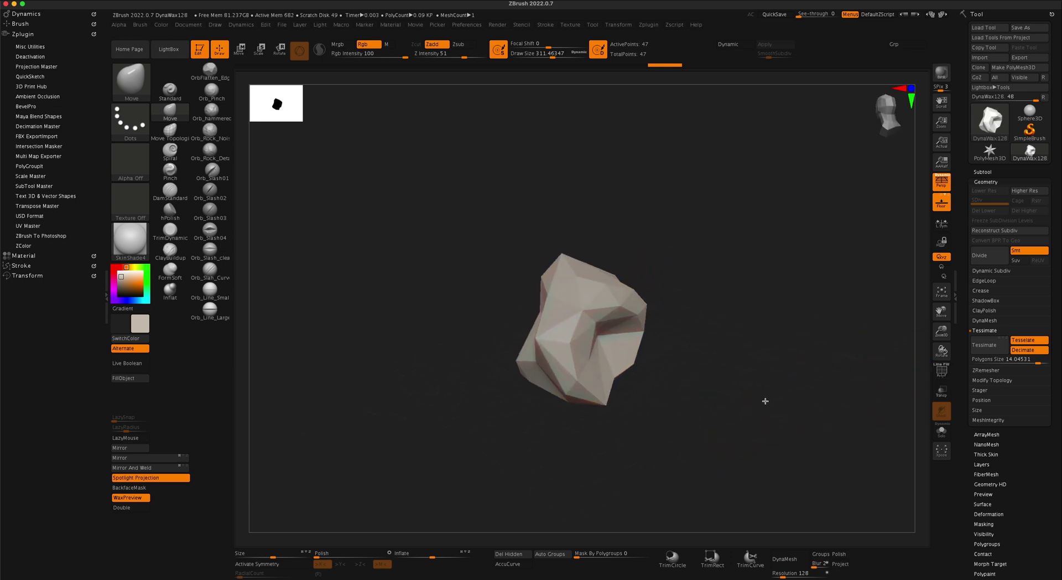
mouse_move(763, 400)
left_mouse_down()
mouse_move(746, 408)
mouse_move(762, 403)
mouse_move(748, 391)
mouse_move(709, 408)
mouse_move(735, 408)
mouse_move(723, 408)
left_mouse_up()
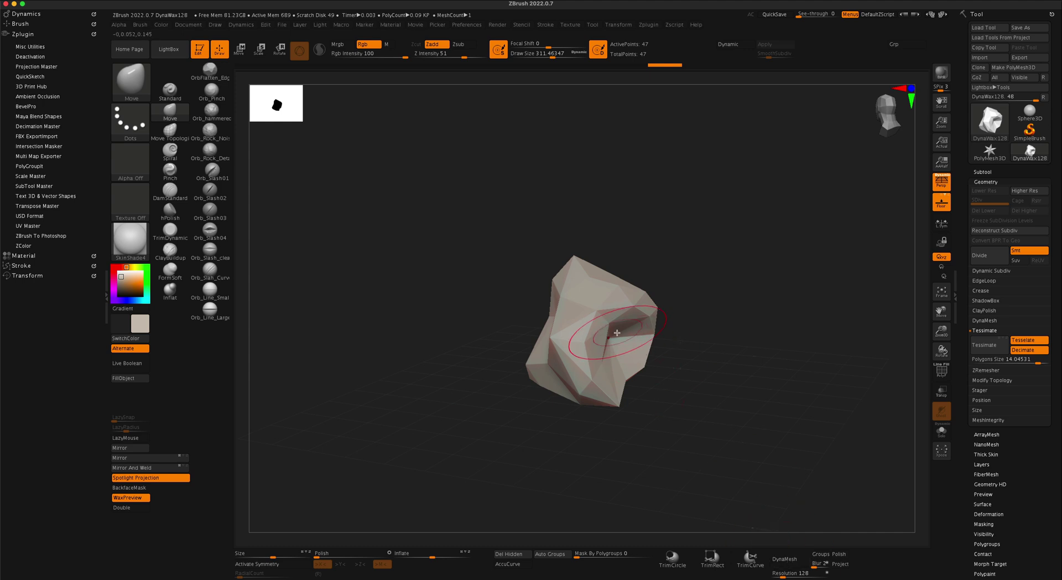
Step: Remesh the rock with DynaMesh at resolution 128 and soften its edges with a Polish of 53
left_click(785, 560)
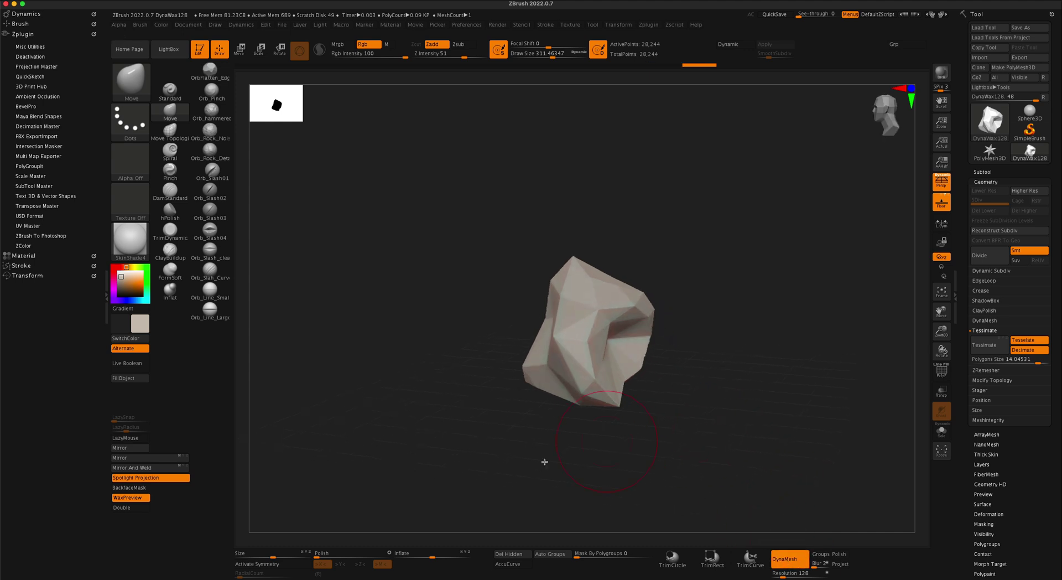
left_click_drag(315, 556, 344, 556)
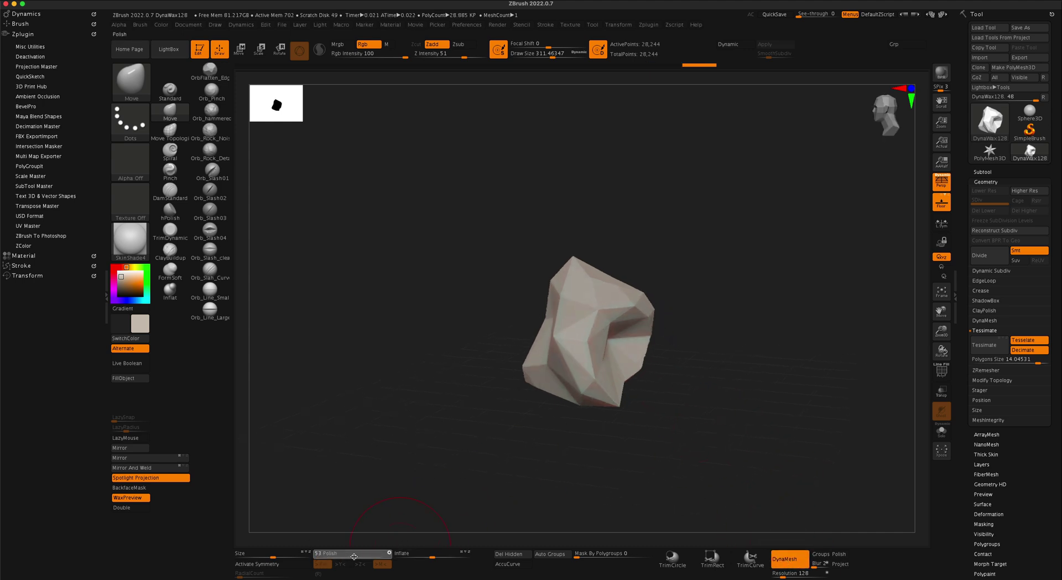
mouse_move(592, 462)
left_mouse_down("shift")
mouse_move(630, 463)
mouse_move(600, 360)
left_mouse_up("shift")
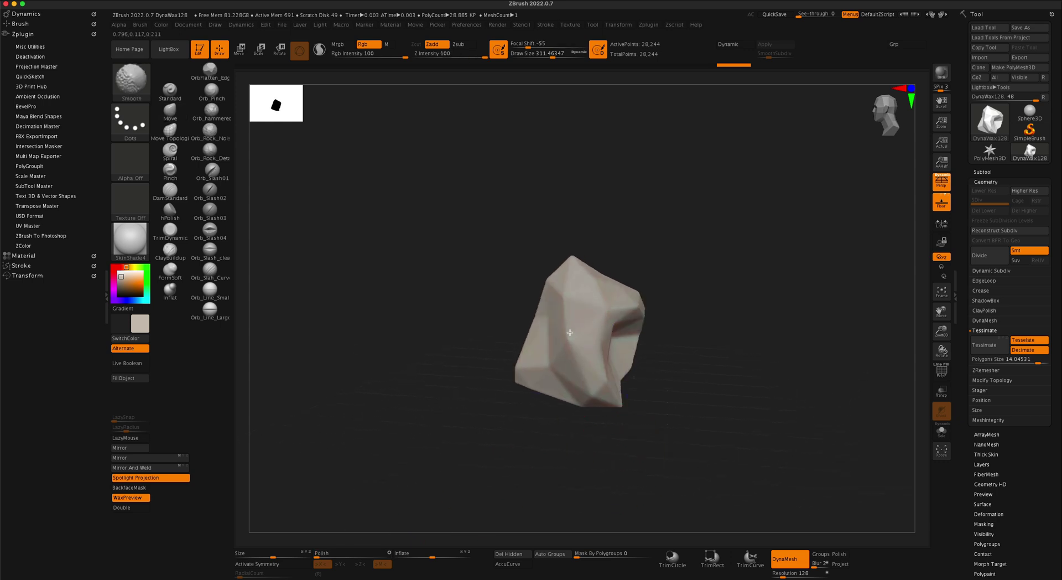
mouse_move(679, 391)
left_mouse_down()
mouse_move(747, 397)
mouse_move(674, 329)
left_mouse_up()
mouse_move(651, 366)
left_mouse_down()
mouse_move(663, 426)
mouse_move(733, 434)
mouse_move(674, 435)
mouse_move(709, 442)
mouse_move(690, 429)
left_mouse_up()
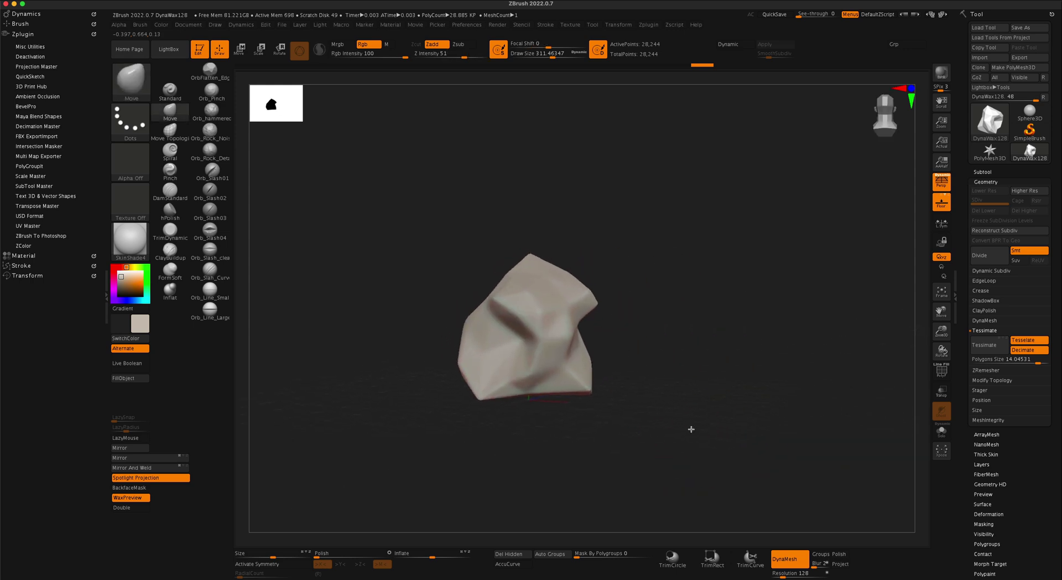
Step: Choose the clean Orb slash brush and set its draw size to about 262 and Z intensity to 46
mouse_move(274, 204)
left_mouse_down()
mouse_move(367, 237)
mouse_move(380, 261)
mouse_move(242, 217)
left_mouse_up()
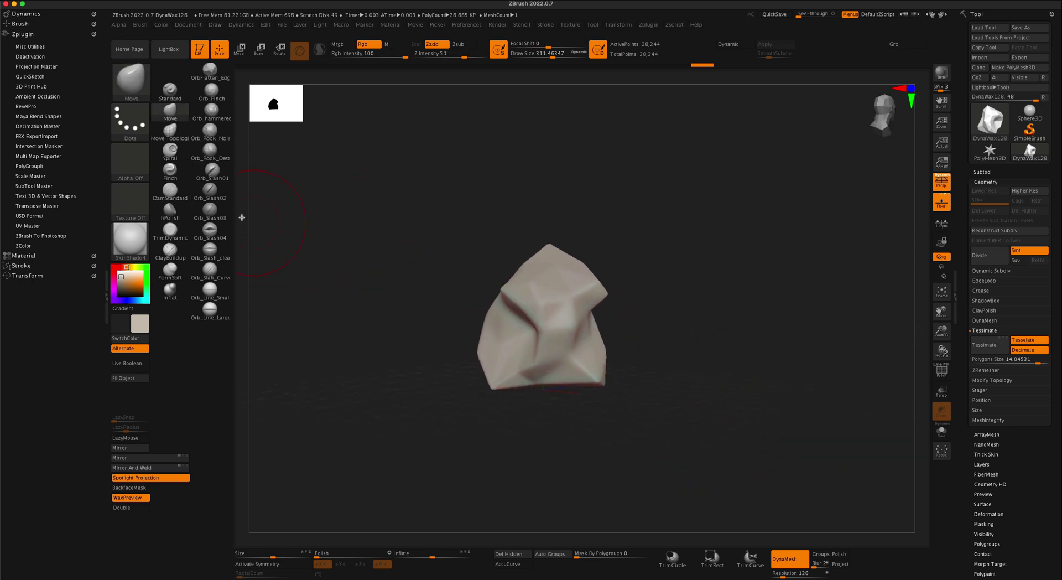
left_click(209, 249)
left_click_drag(463, 326, 429, 317)
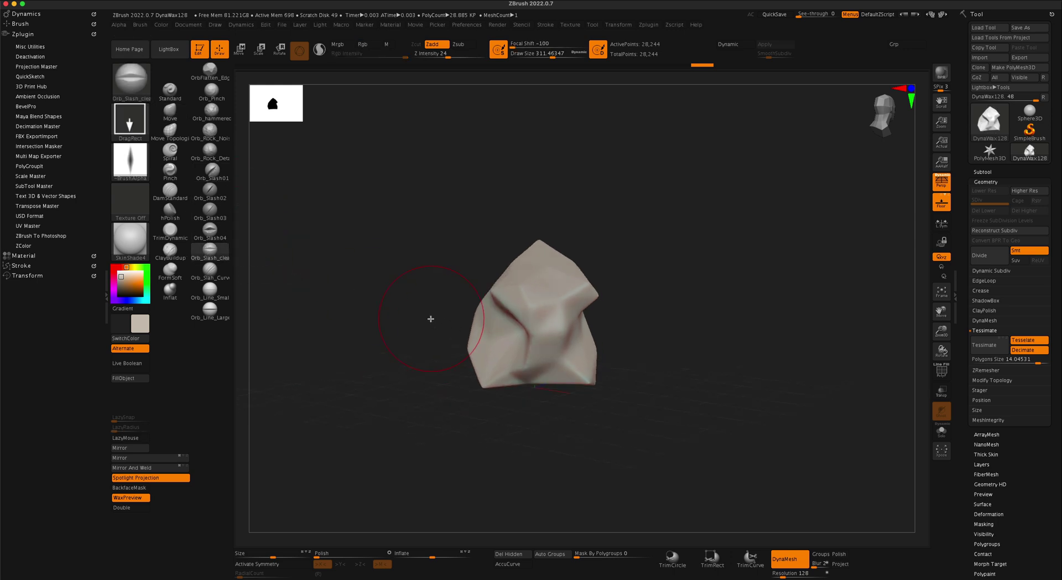
key("s")
left_click(429, 315)
key("s")
left_click(461, 56)
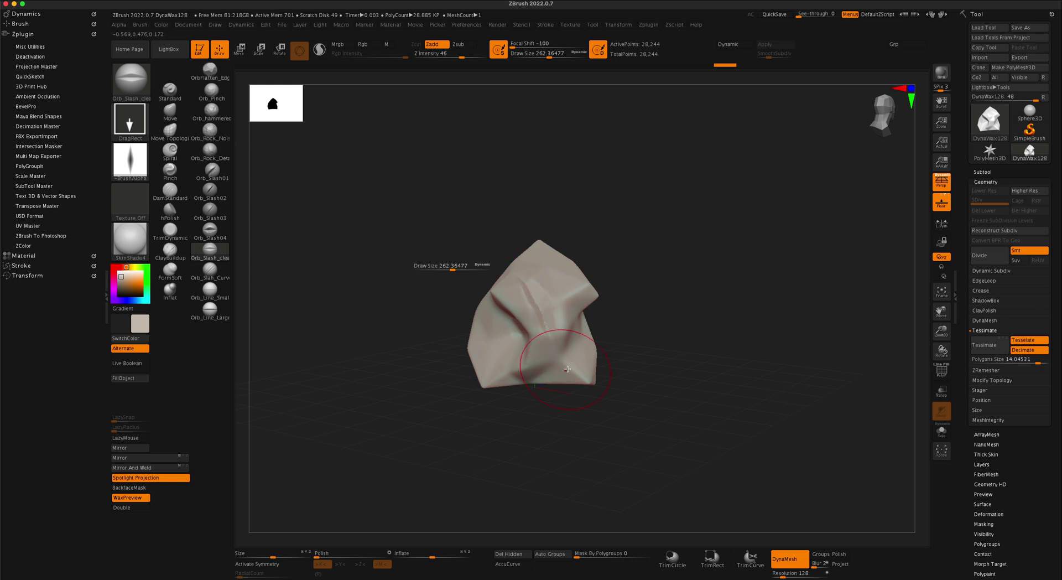
Step: Carve several slash-shaped cuts into different sides of the rock, undoing unwanted strokes
mouse_move(642, 358)
left_mouse_down()
mouse_move(666, 360)
mouse_move(651, 358)
left_mouse_up()
key("ctrl+z")
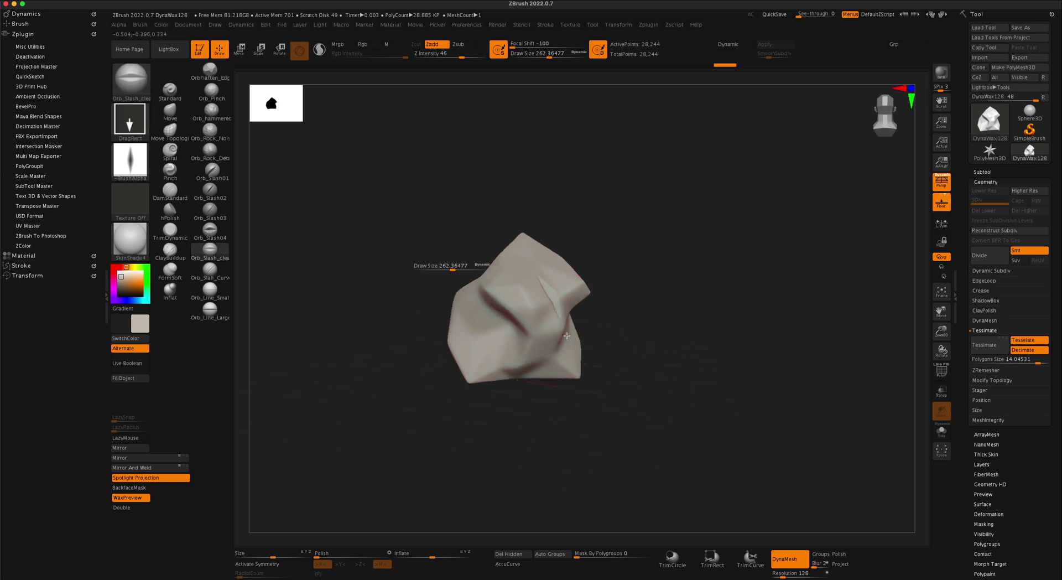
mouse_move(552, 301)
right_mouse_down()
mouse_move(651, 355)
mouse_move(627, 355)
mouse_move(758, 360)
right_mouse_up()
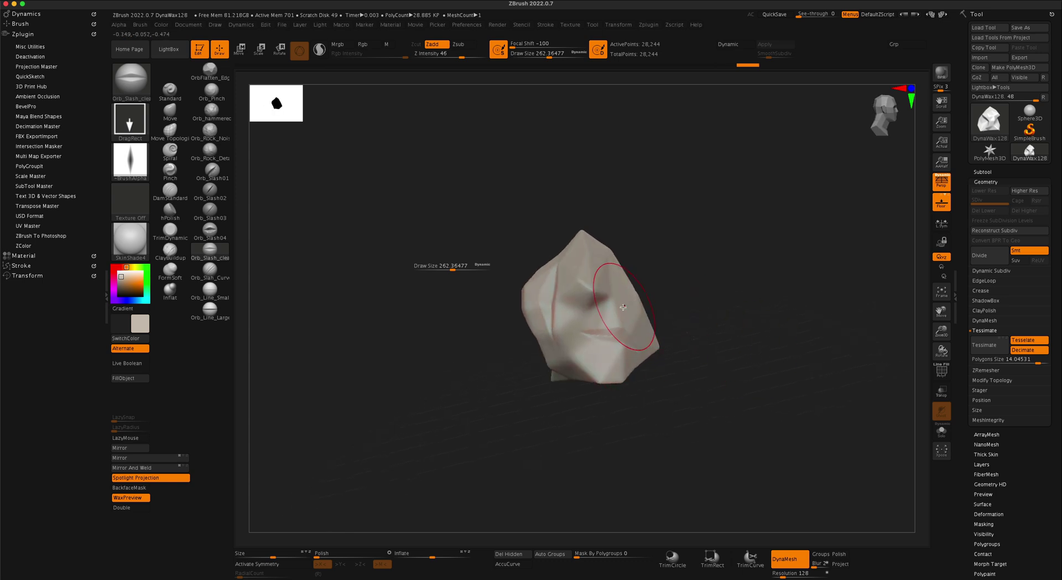
left_click_drag(717, 328, 780, 388)
mouse_move(780, 388)
right_mouse_down()
mouse_move(771, 367)
mouse_move(735, 399)
mouse_move(753, 393)
mouse_move(761, 424)
mouse_move(791, 429)
mouse_move(588, 436)
mouse_move(580, 420)
right_mouse_up()
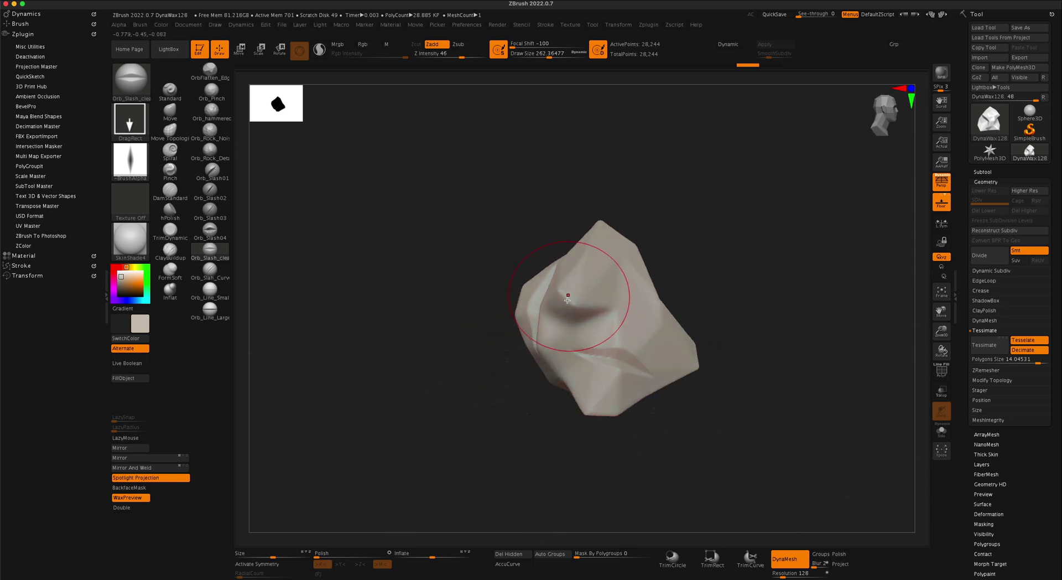
left_click_drag(798, 371, 775, 373)
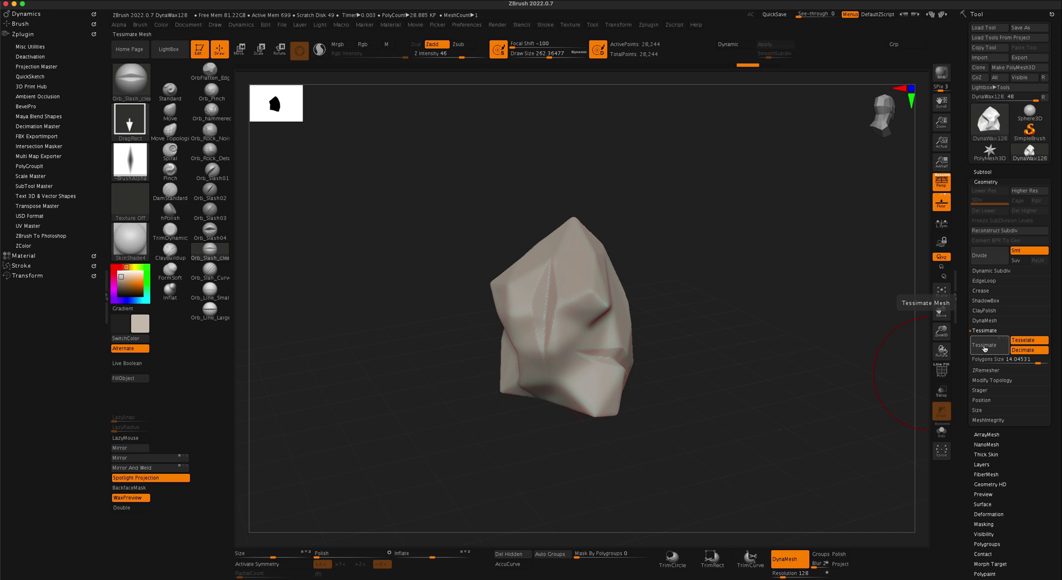
left_click(980, 350)
mouse_move(791, 381)
left_mouse_down()
mouse_move(747, 379)
mouse_move(760, 384)
left_mouse_up()
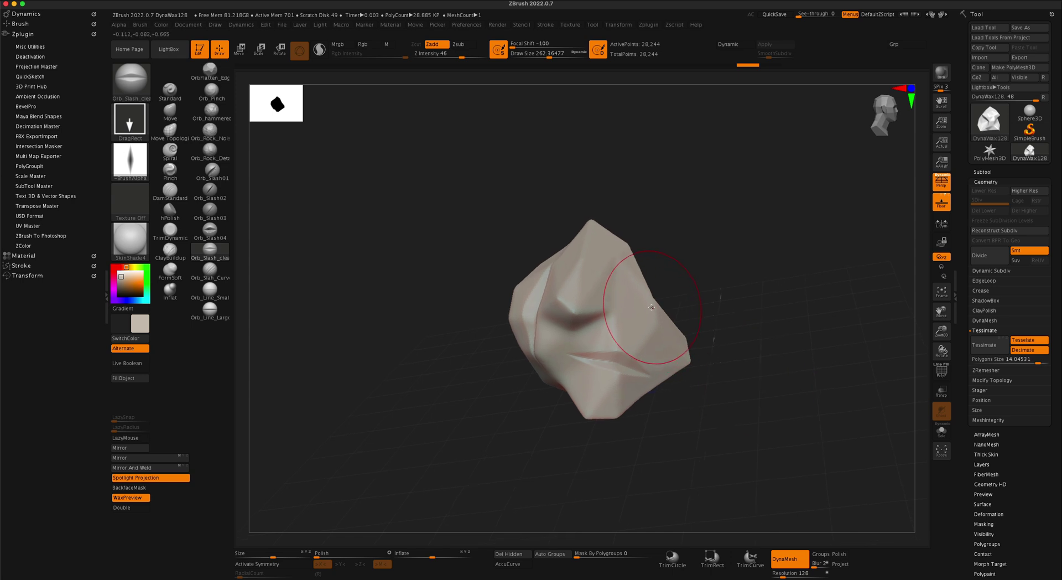
left_click_drag(653, 299, 629, 323)
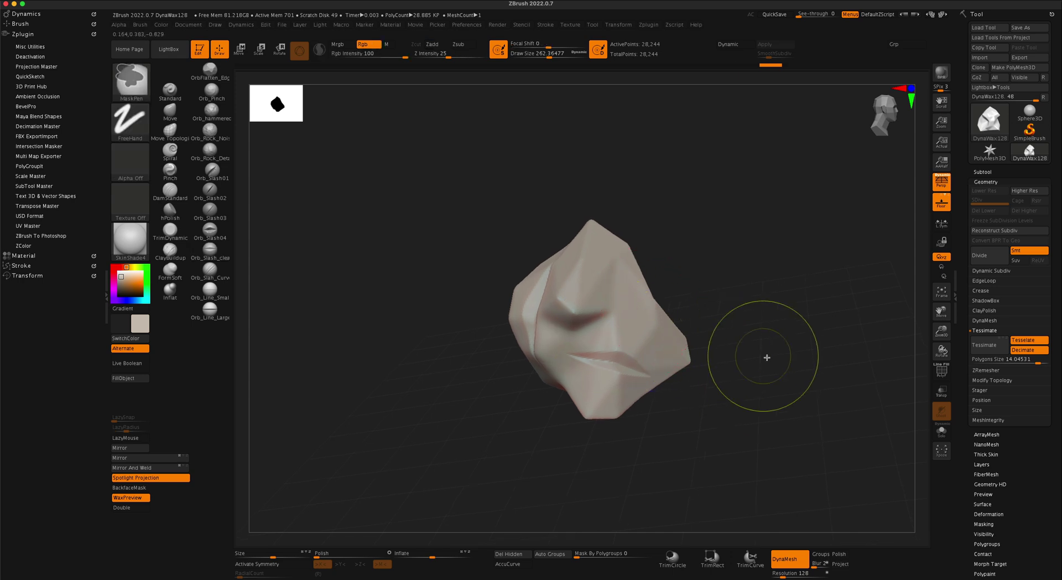
mouse_move(765, 358)
left_mouse_down()
mouse_move(769, 367)
mouse_move(692, 371)
left_mouse_up()
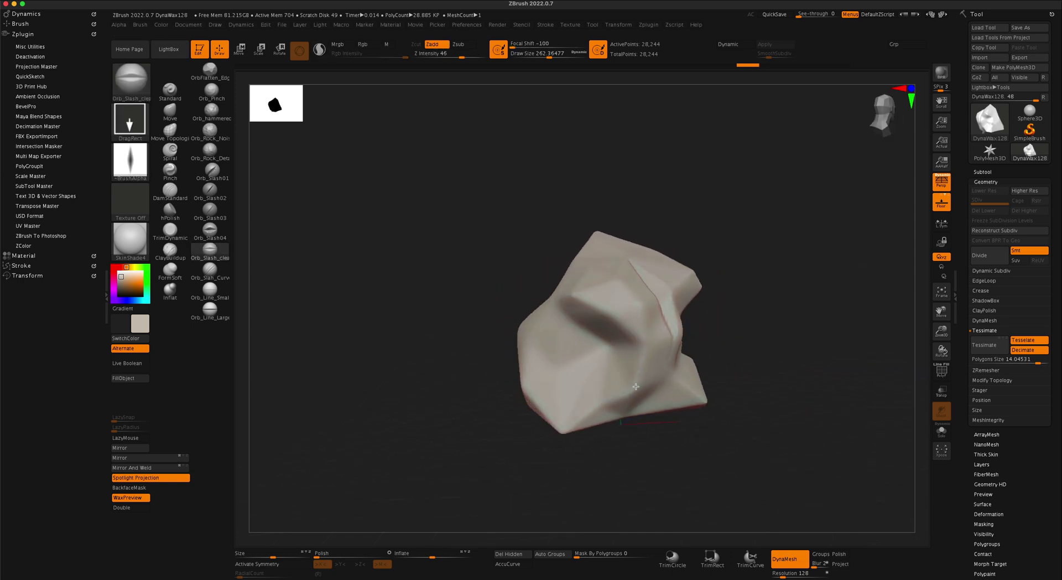